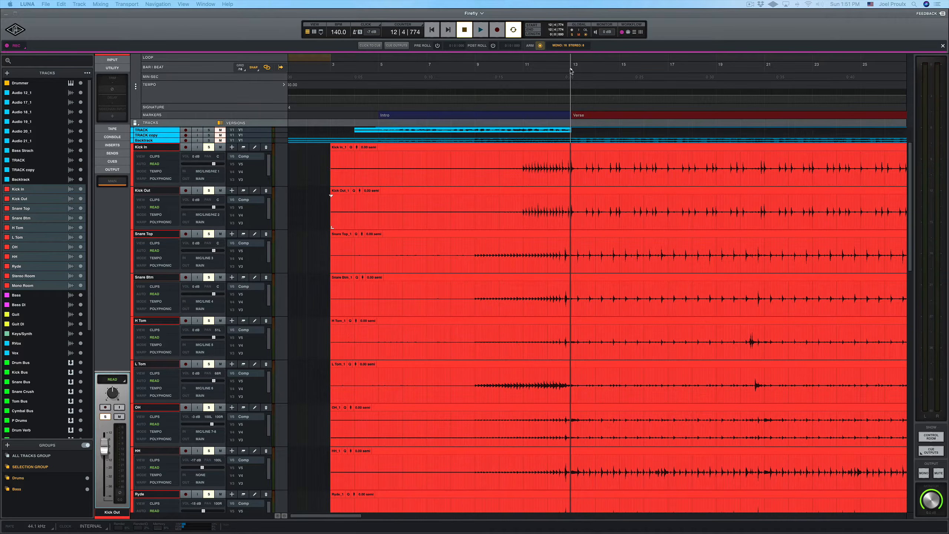
Step: Play back and stop the session twice to listen to the drum tracks
key("space")
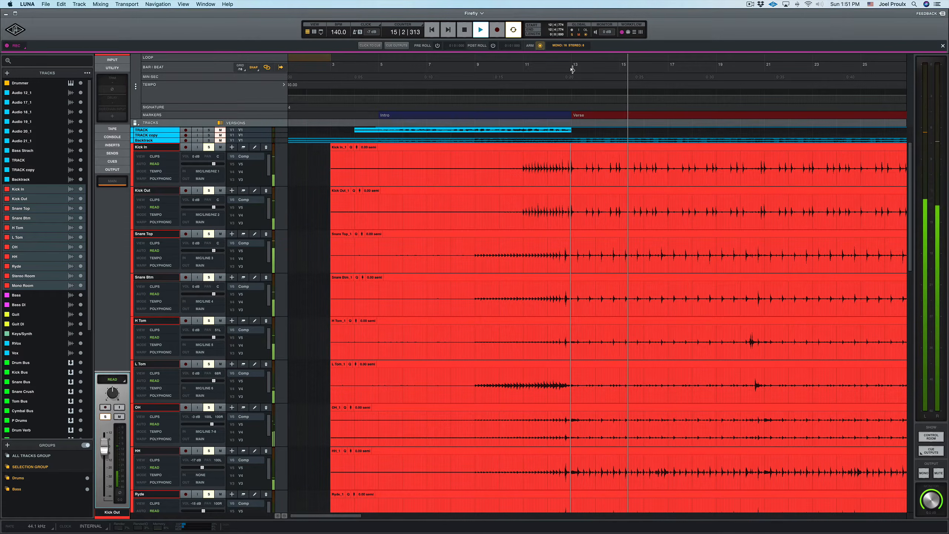
key("space")
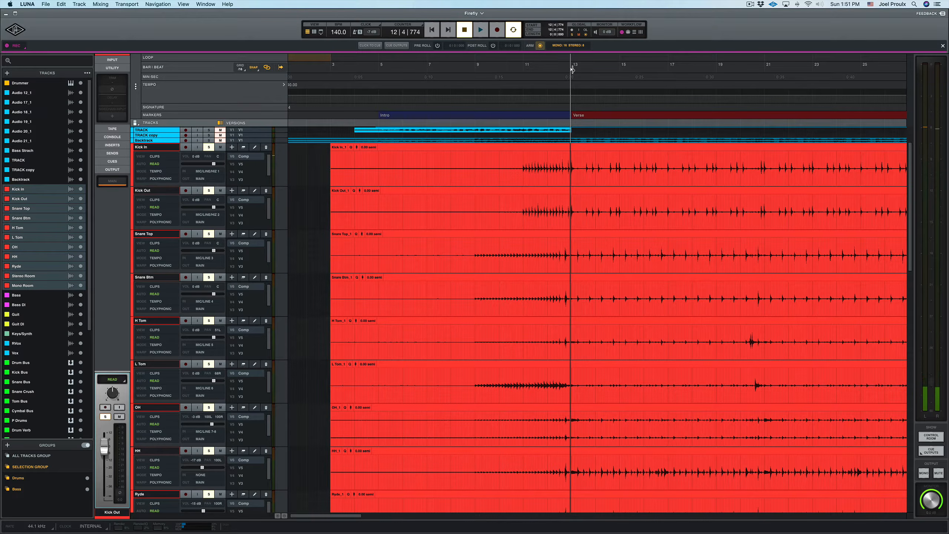
key("space")
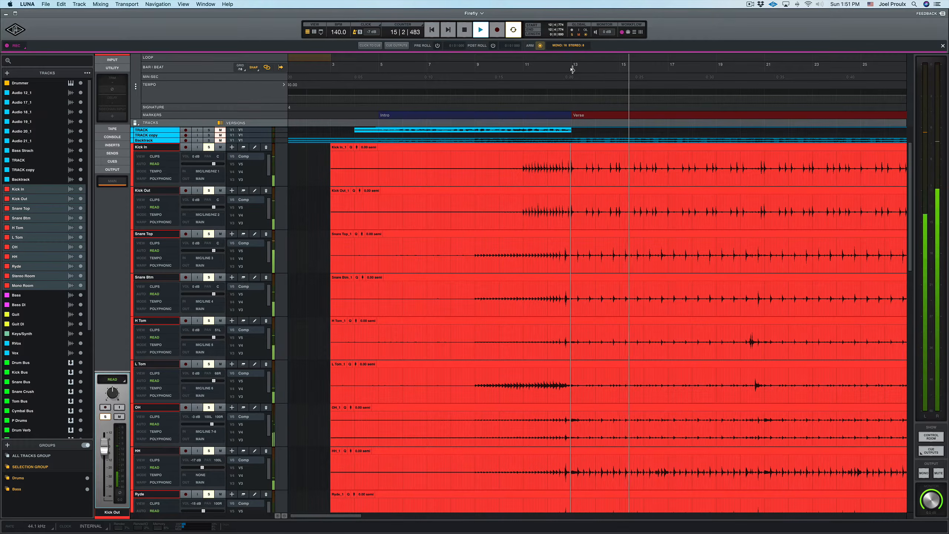
key("space")
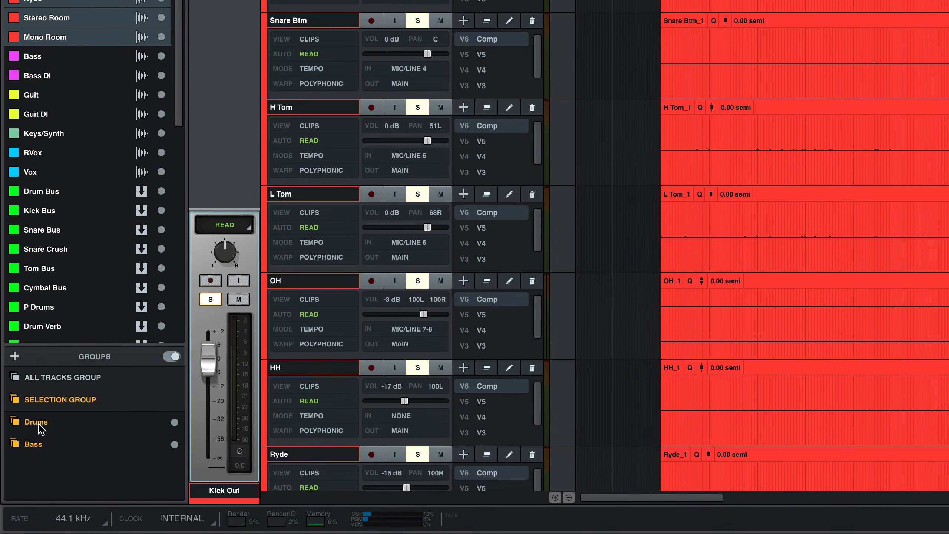
Step: Open the Drums group's settings to review which tracks it contains, then close them
right_click(41, 430)
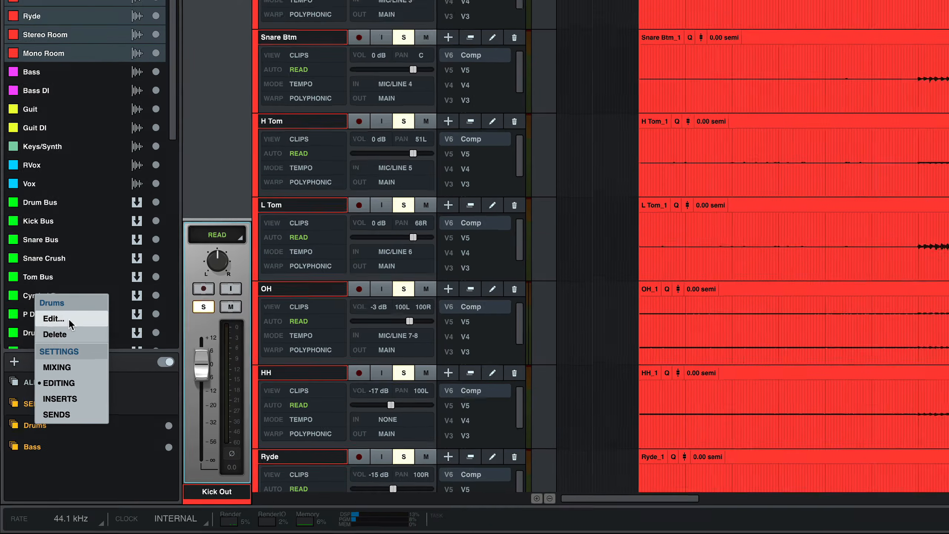
left_click(68, 318)
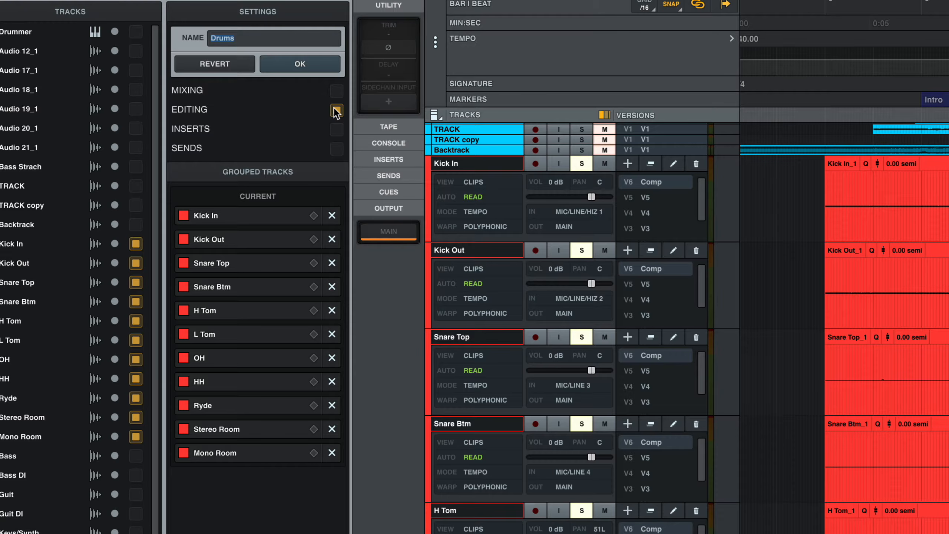
left_click(339, 1)
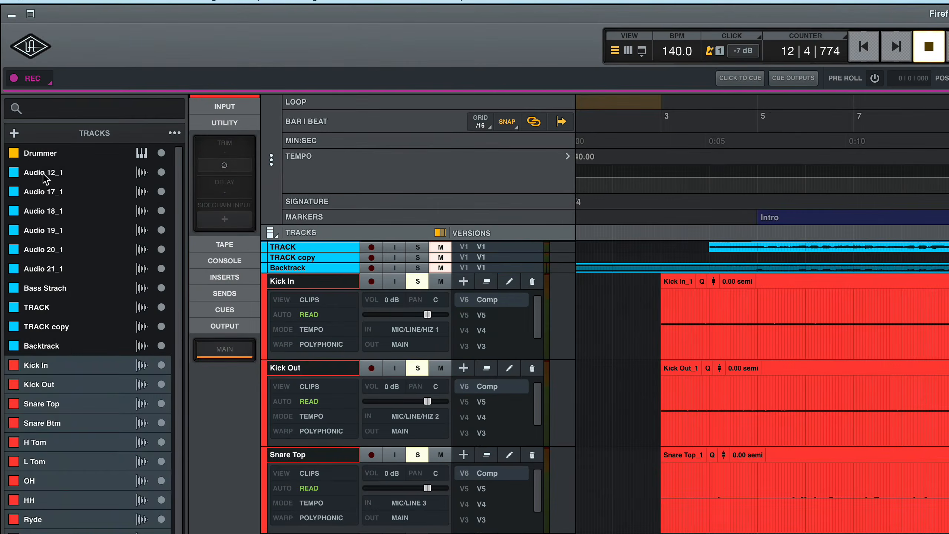
left_click(22, 94)
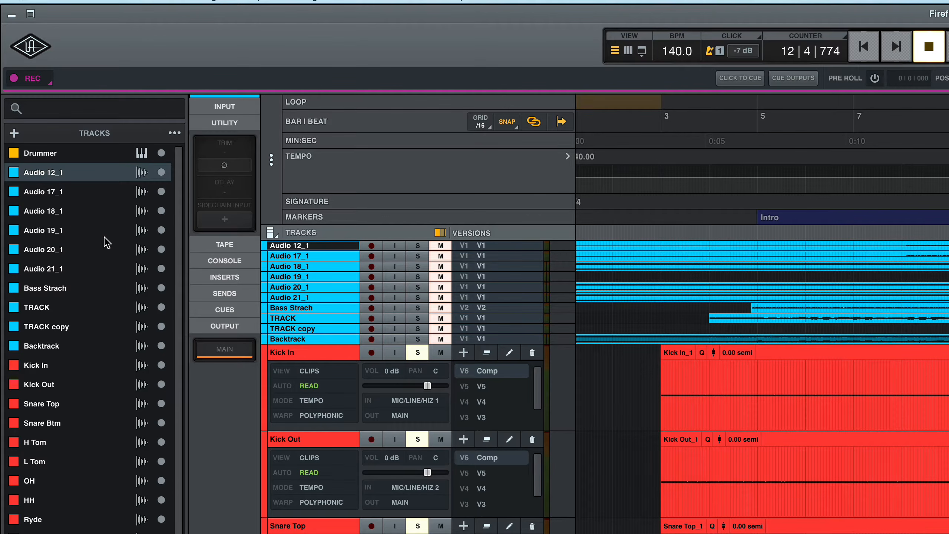
left_click(52, 269, "shift")
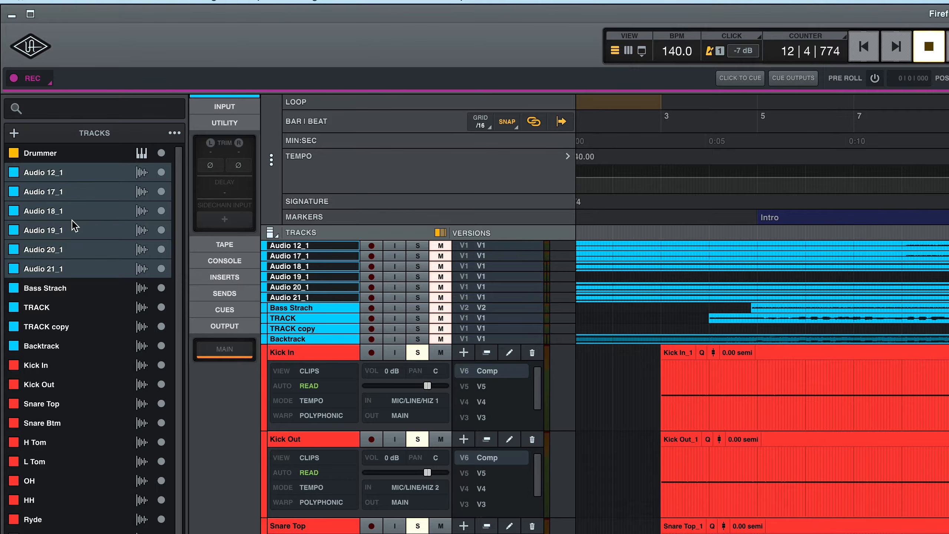
key("ctrl+g")
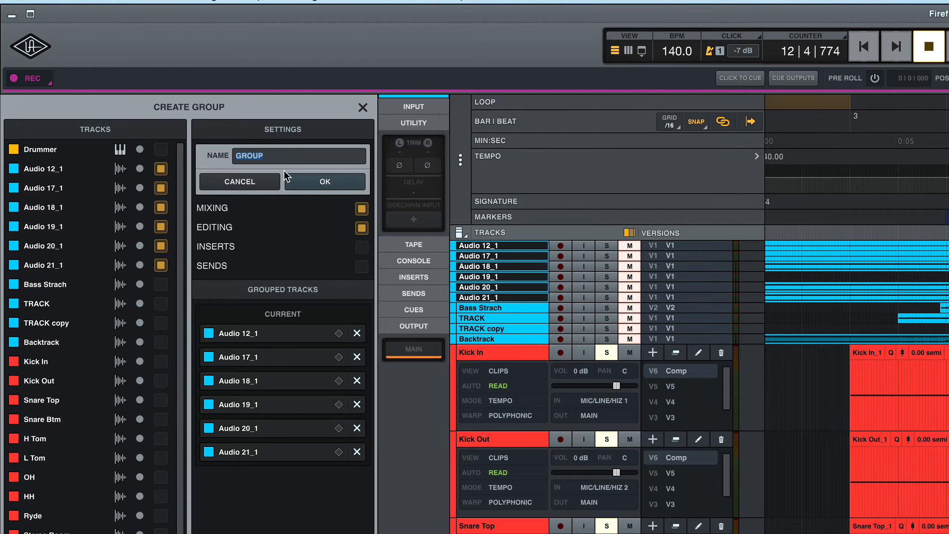
left_click(362, 209)
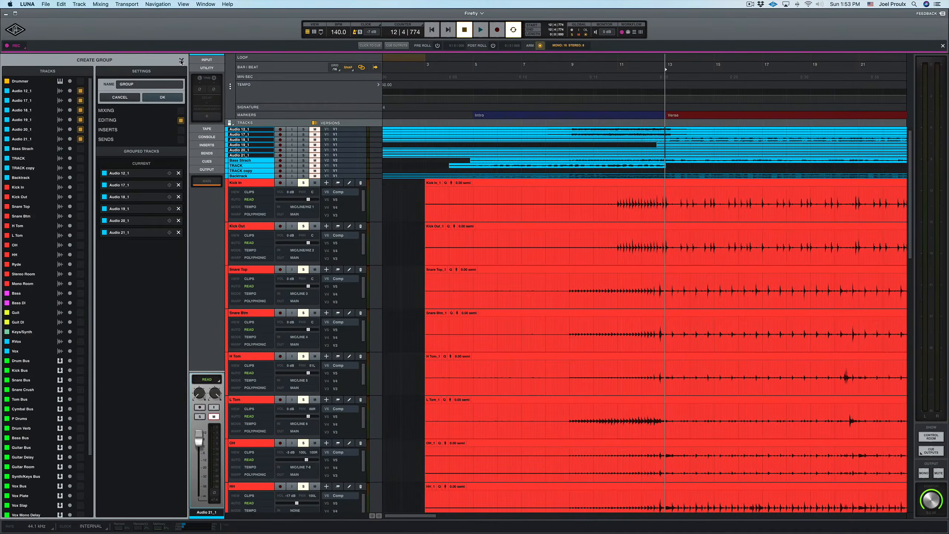
left_click(362, 108)
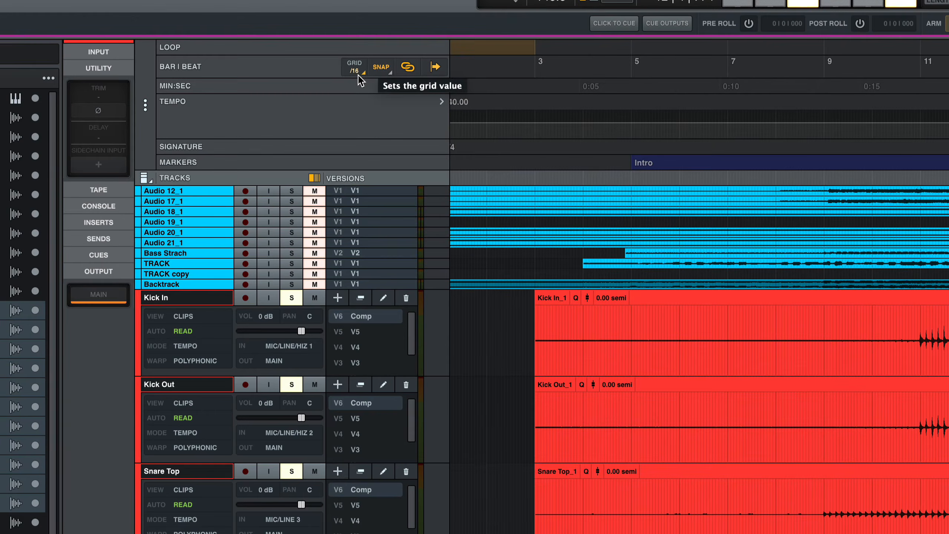
left_click(359, 73)
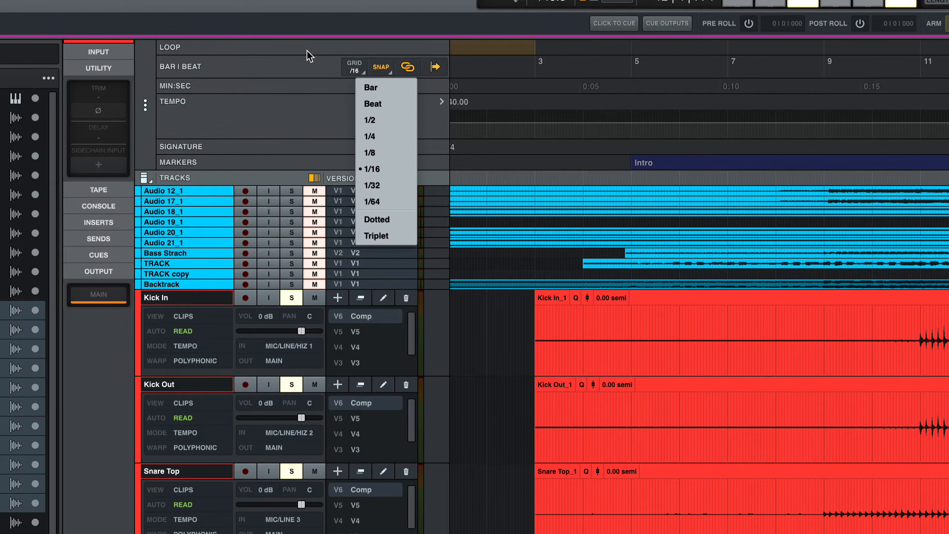
left_click(323, 41)
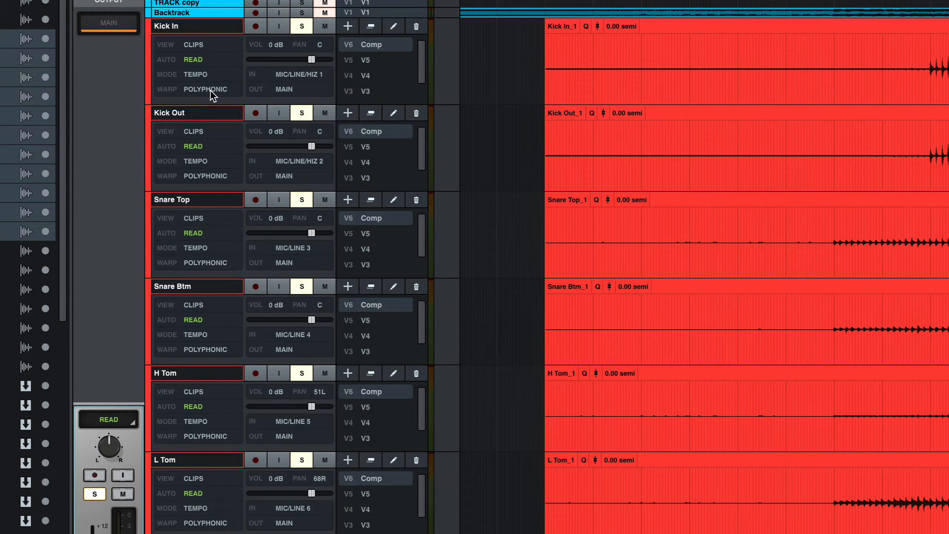
Step: Set the warp algorithm of the selected drum tracks to LUNA Razor Blade
left_click(211, 90)
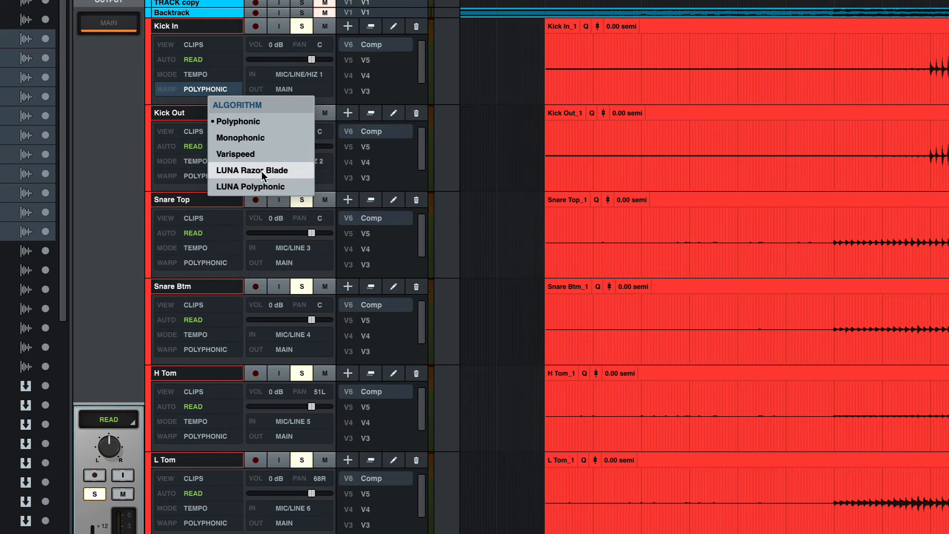
left_click(261, 170)
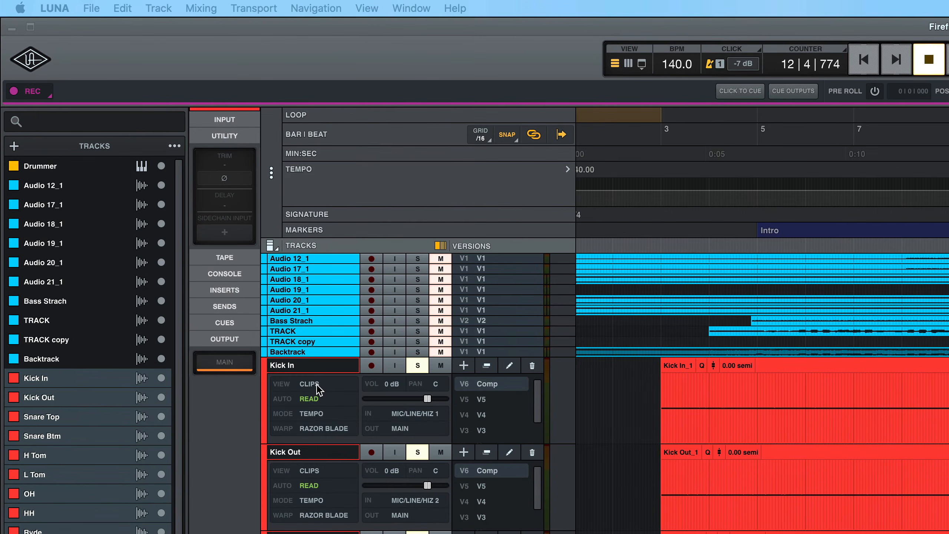
Step: Switch the drum tracks' view from Clips to Warps
left_click(310, 385)
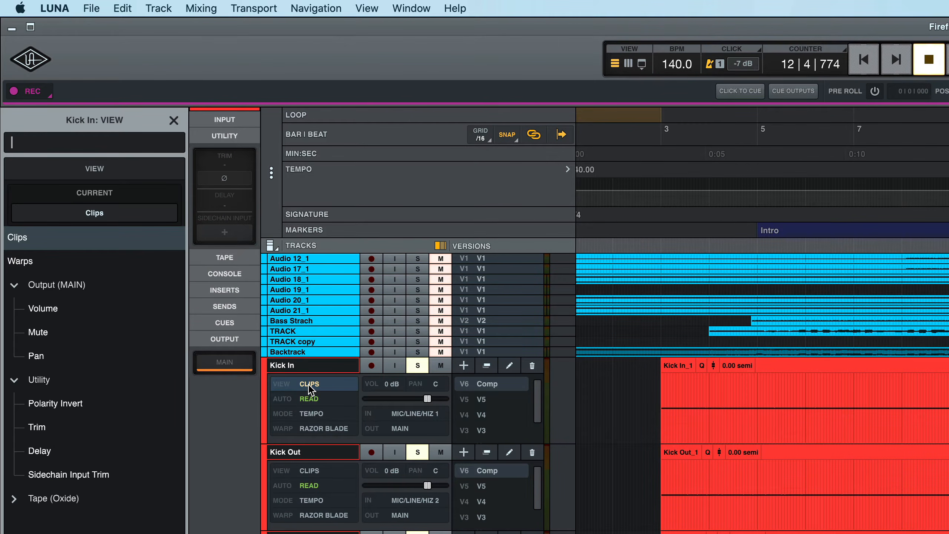
left_click(22, 261)
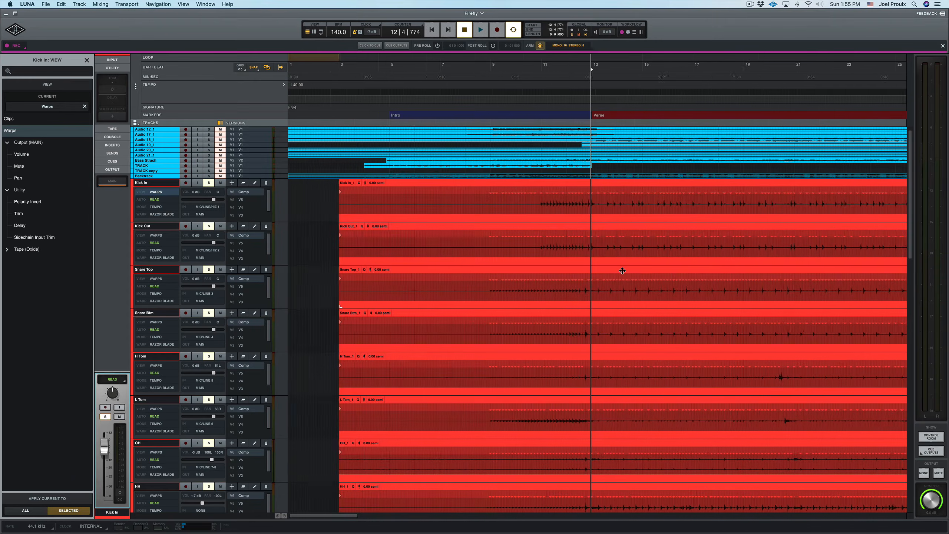
Step: Open the quantize settings of the Kick In clip and turn off Auto Apply
key("t")
key("t")
key("t")
key("t")
key("t")
key("t")
key("t")
key("t")
key("r")
key("r")
key("r")
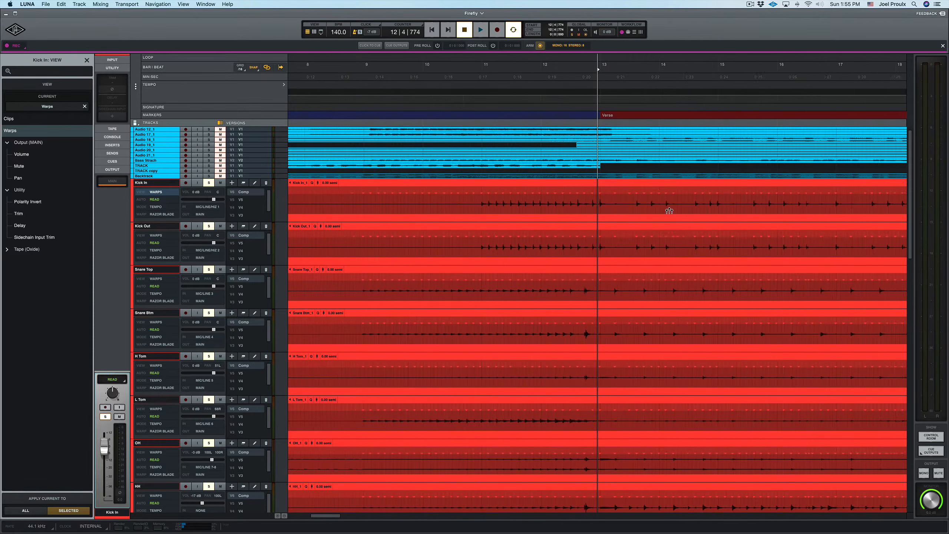
key("r")
key("r")
key("r")
key("r")
key("r")
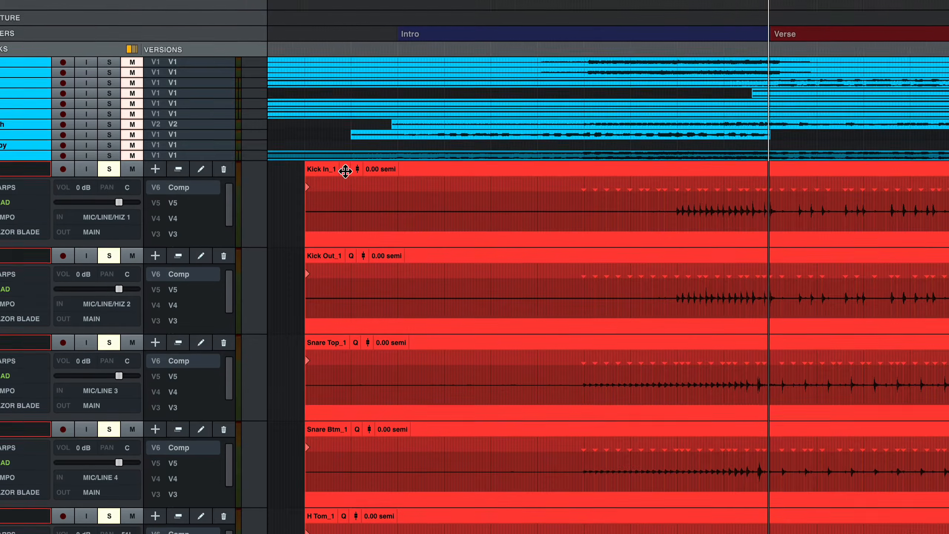
left_click(299, 157)
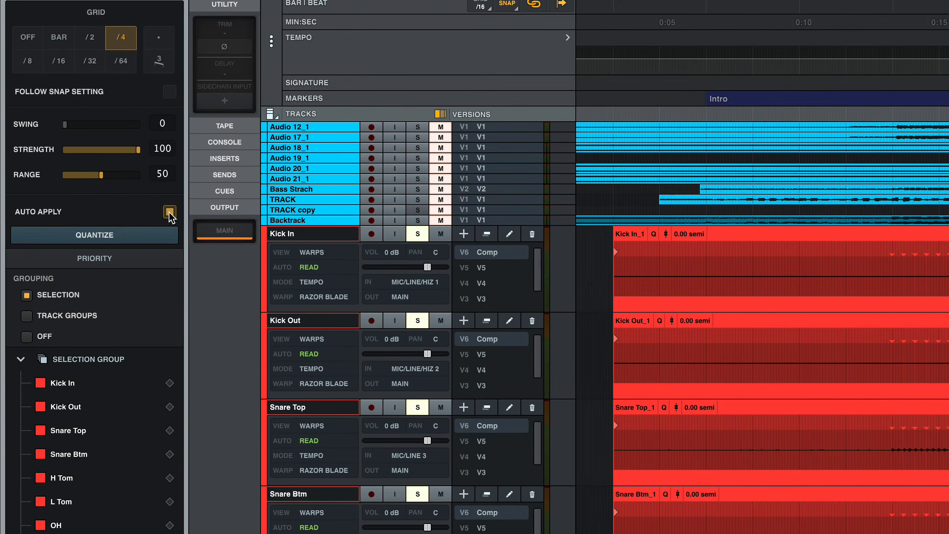
left_click(170, 212)
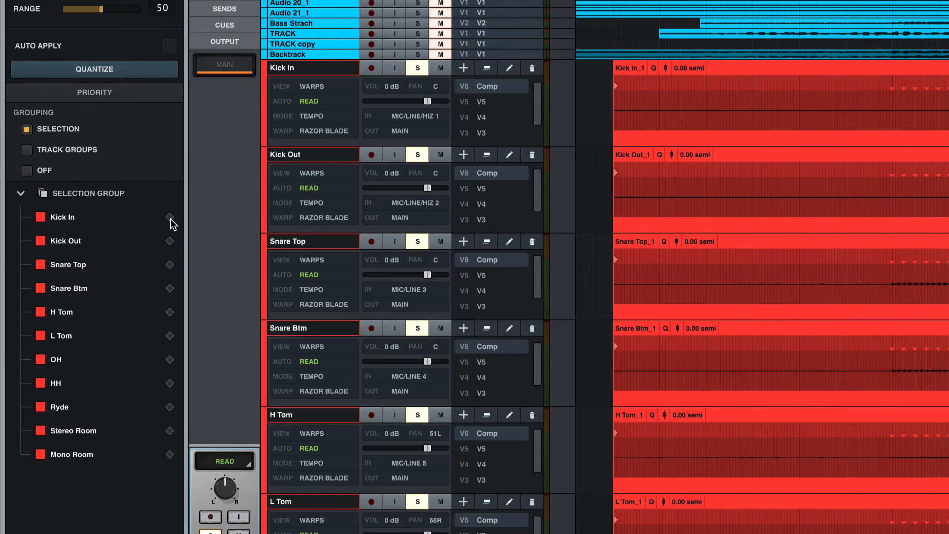
Step: Give Kick In, Kick Out and Snare Top priority in the quantize selection group
left_click(170, 218)
left_click(171, 242)
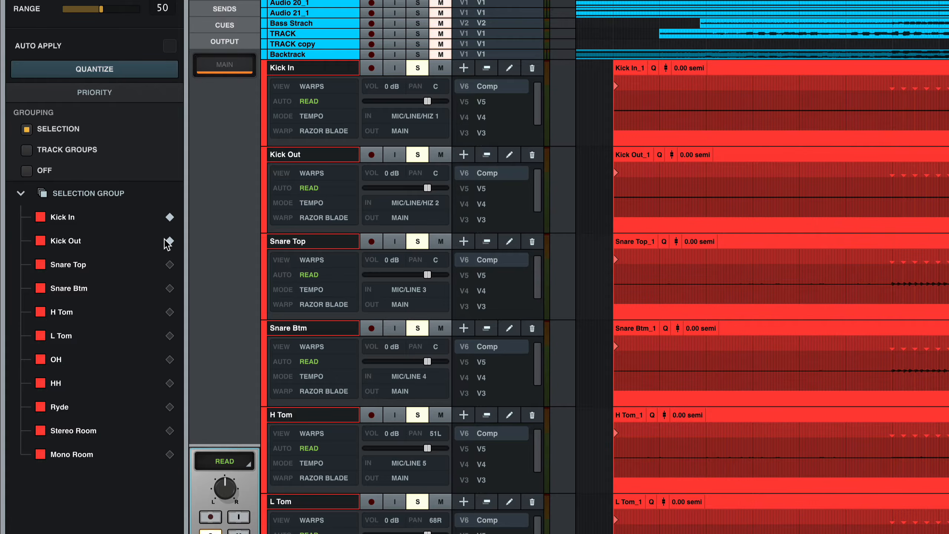
left_click(171, 265)
left_click(171, 312)
left_click(171, 312)
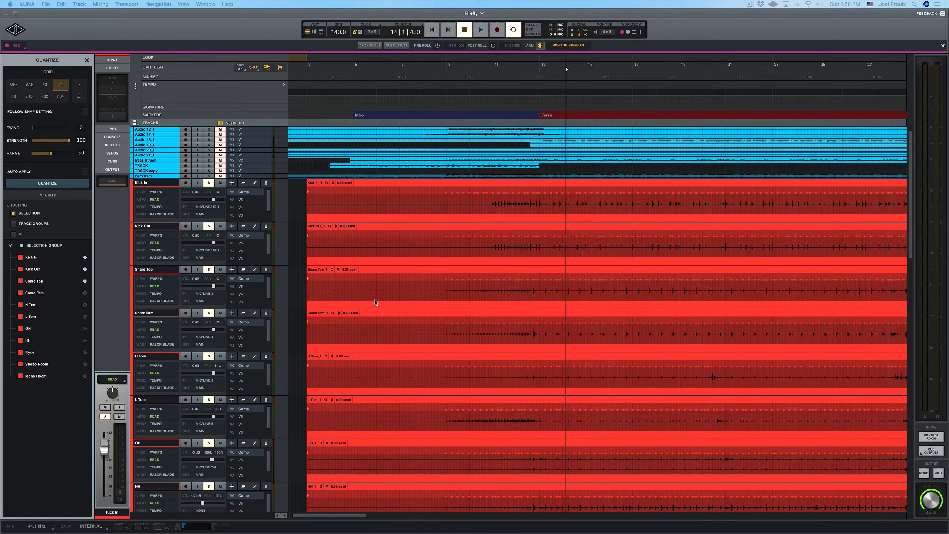
Step: Zoom in on the drum clips to examine the warp markers on the kick and snare hits
key("t")
key("t")
key("t")
key("t")
key("t")
key("t")
key("t")
scroll(566, 286, "right", 9)
scroll(564, 284, "right", 7)
key("t")
key("t")
key("t")
scroll(582, 288, "left", 4)
scroll(582, 287, "right", 5)
scroll(582, 288, "right", 8)
key("t")
key("t")
key("t")
key("t")
key("t")
scroll(581, 257, "left", 4)
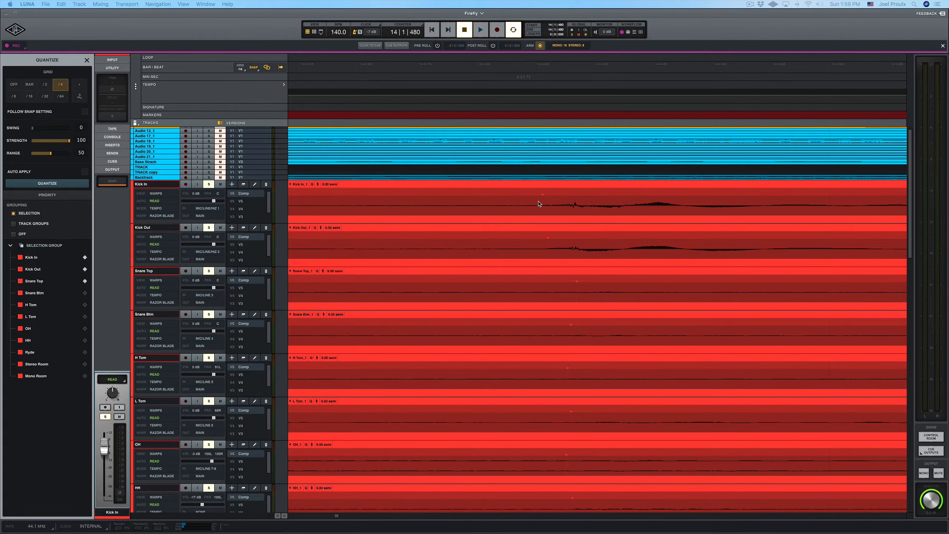
Step: Scroll along the drum tracks to inspect the transient markers around bars 14 and 15
scroll(554, 238, "down", 3)
scroll(561, 238, "down", 1)
scroll(622, 237, "down", 3)
scroll(623, 237, "down", 5)
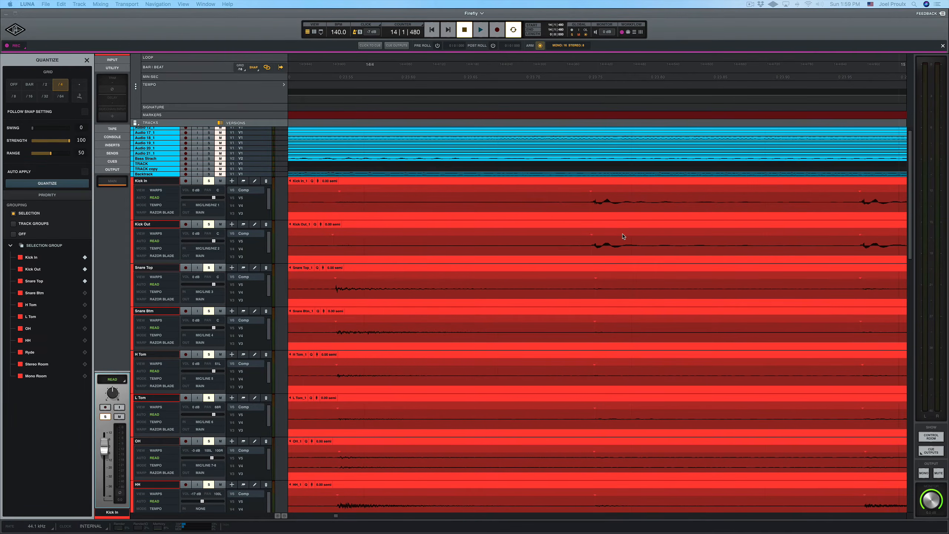
scroll(622, 236, "right", 10)
scroll(619, 234, "right", 1)
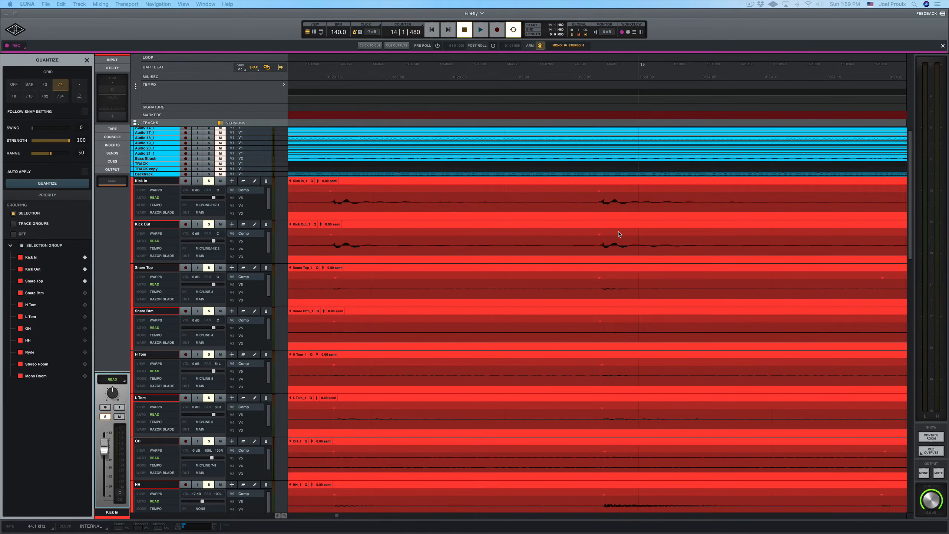
scroll(615, 212, "up", 5)
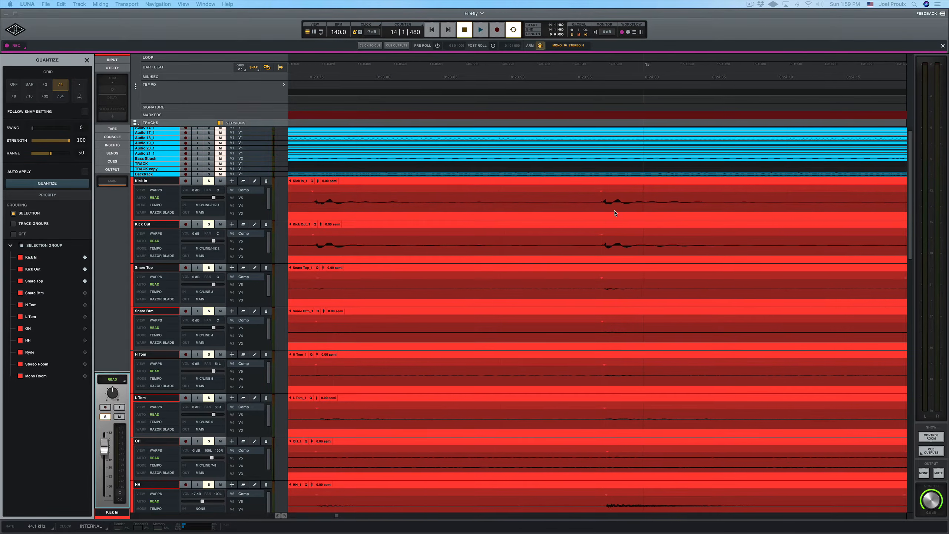
scroll(706, 197, "down", 4)
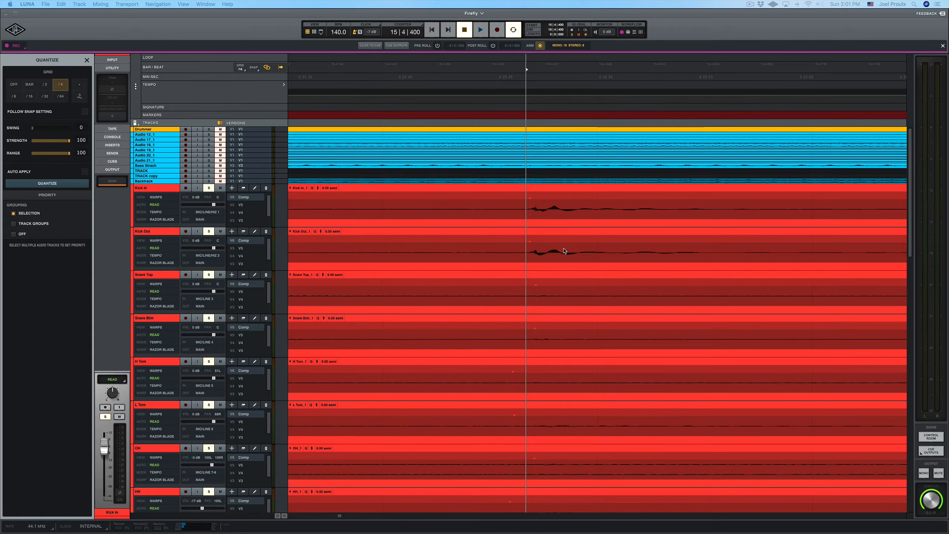
scroll(564, 251, "up", 3)
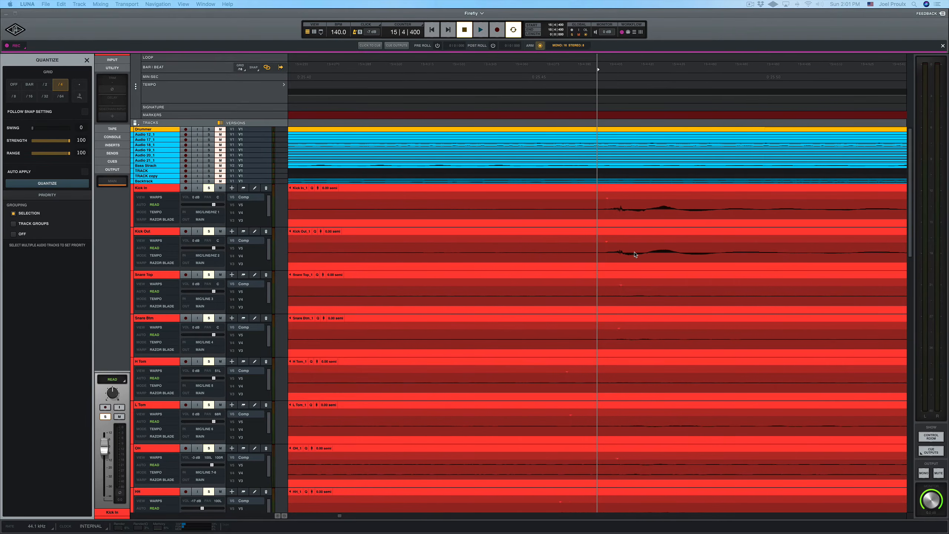
scroll(636, 254, "up", 2)
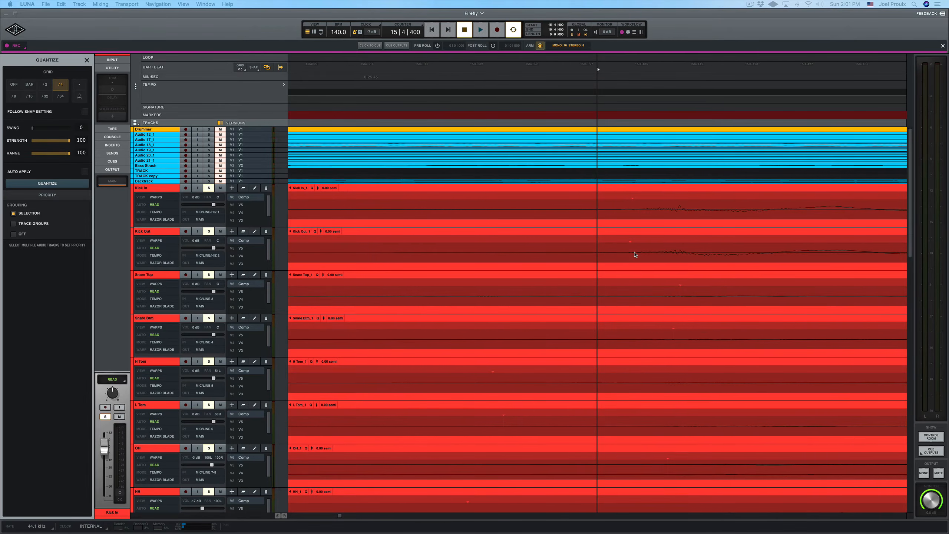
scroll(643, 247, "down", 1)
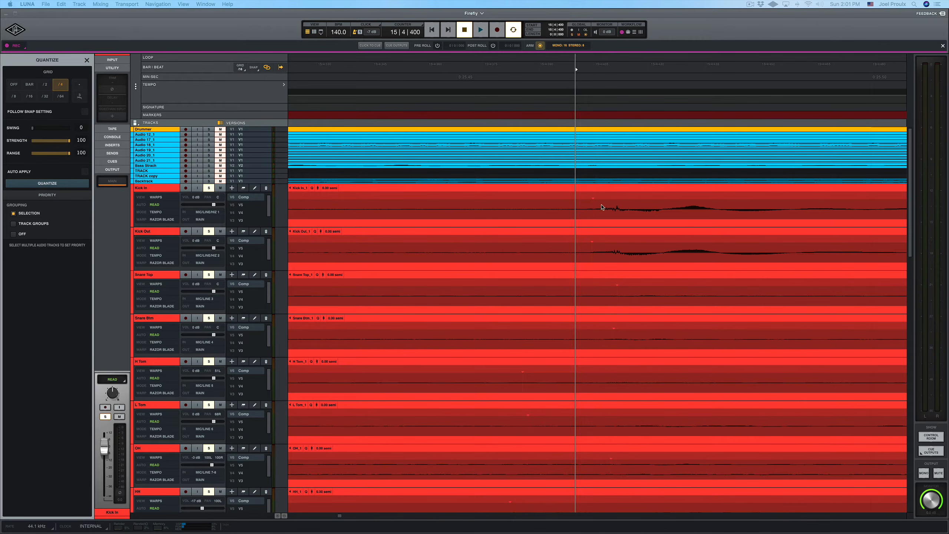
Step: Zoom in and out to compare the kick transients against the grid lines
key("r")
key("r")
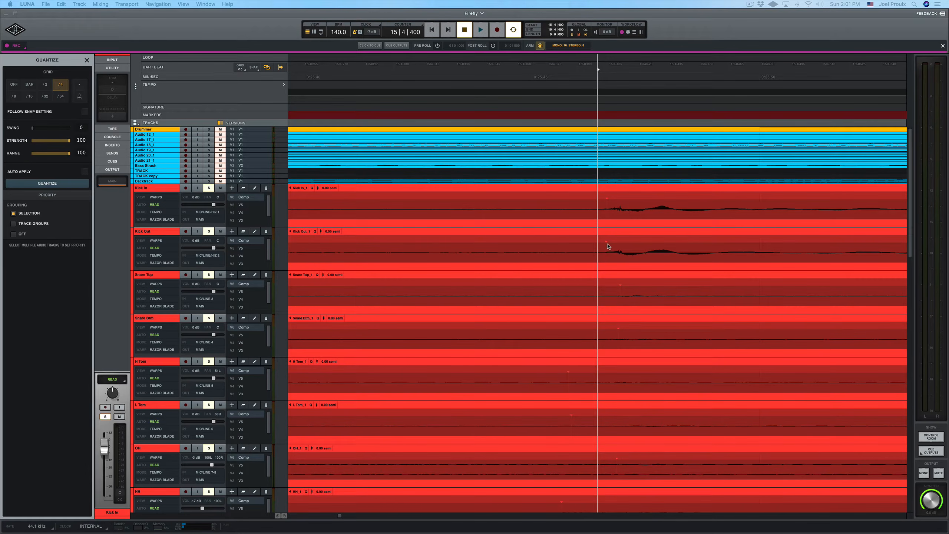
key("super+minus")
key("super+minus")
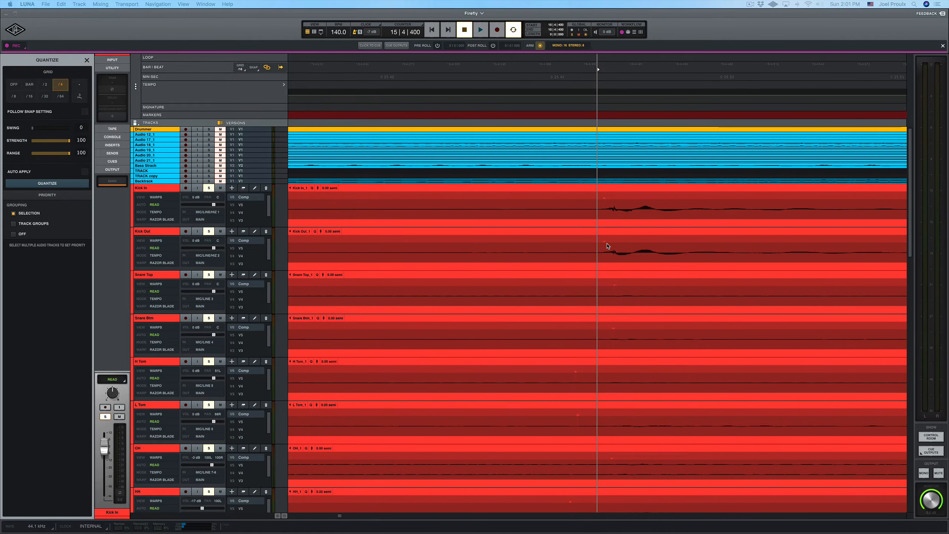
key("super+minus")
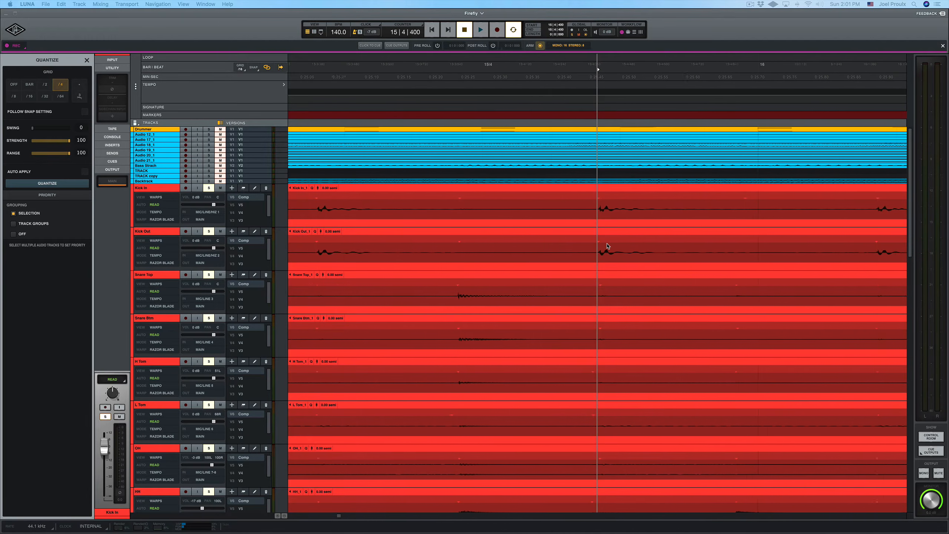
key("super+equal")
key("super+equal")
key("super+equal")
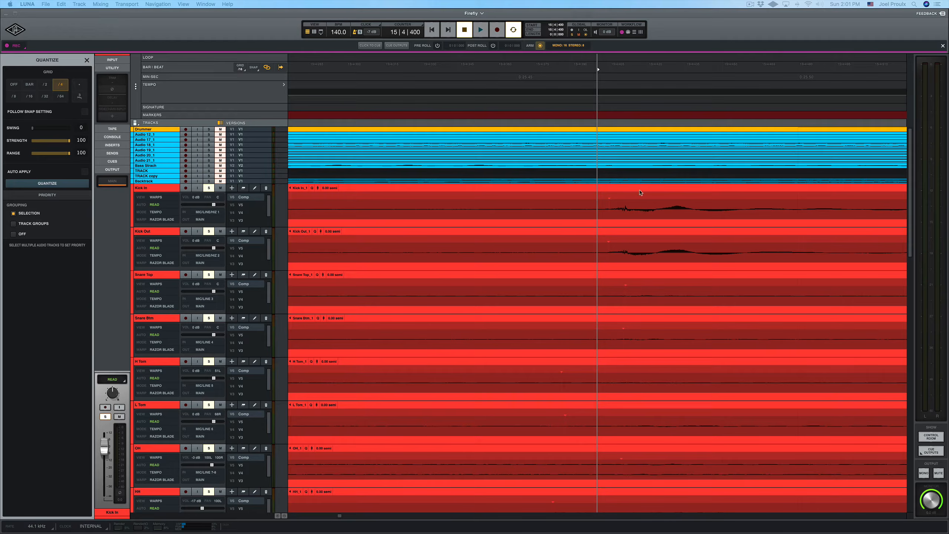
key("super+minus")
key("super+minus")
key("super+minus")
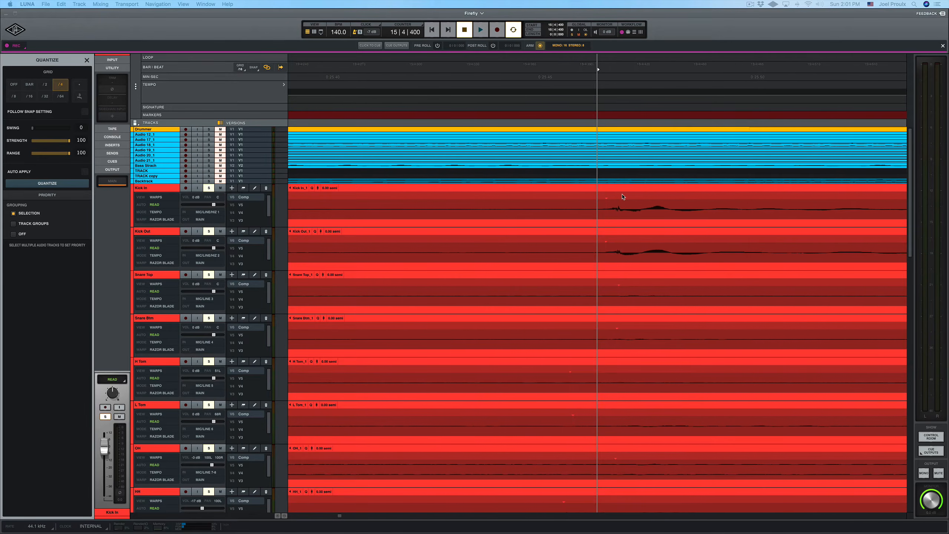
key("super+minus")
key("super+minus")
key("super+minus")
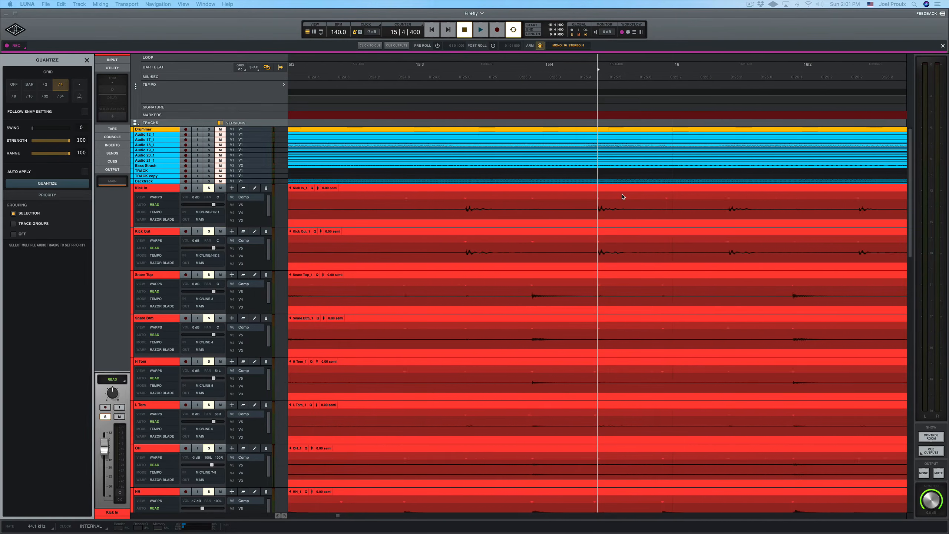
Step: Select the Kick In track, set the quantize grid to 1/16 and quantize the grouped drum tracks
key("super+minus")
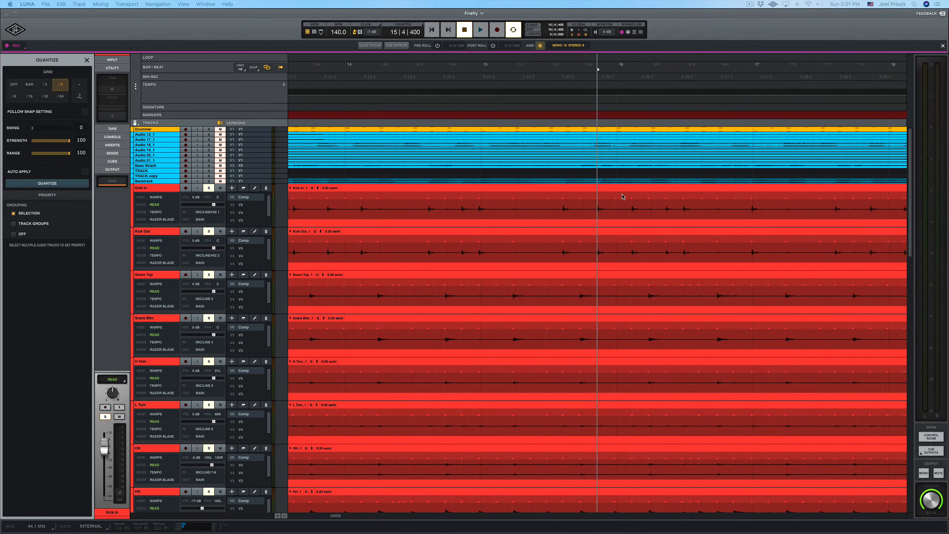
scroll(484, 194, "down", 1)
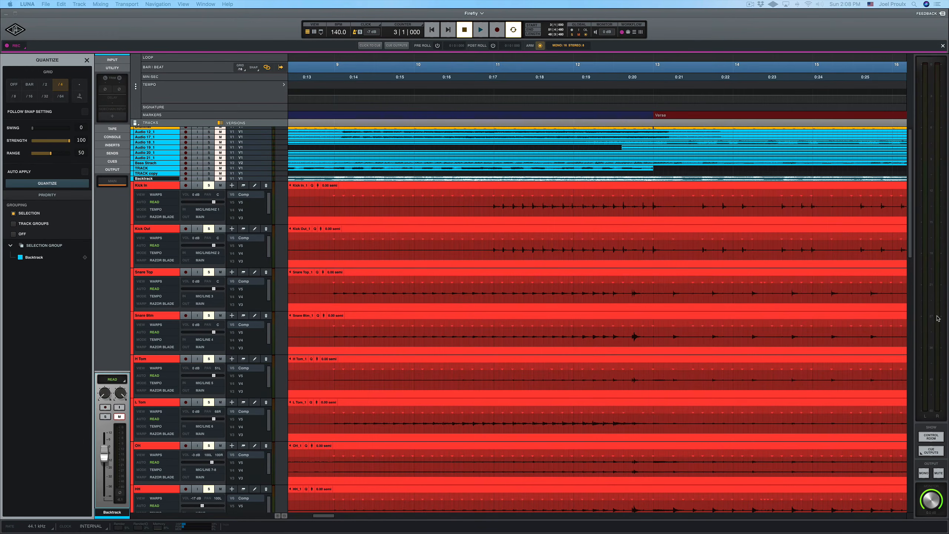
left_click(166, 187)
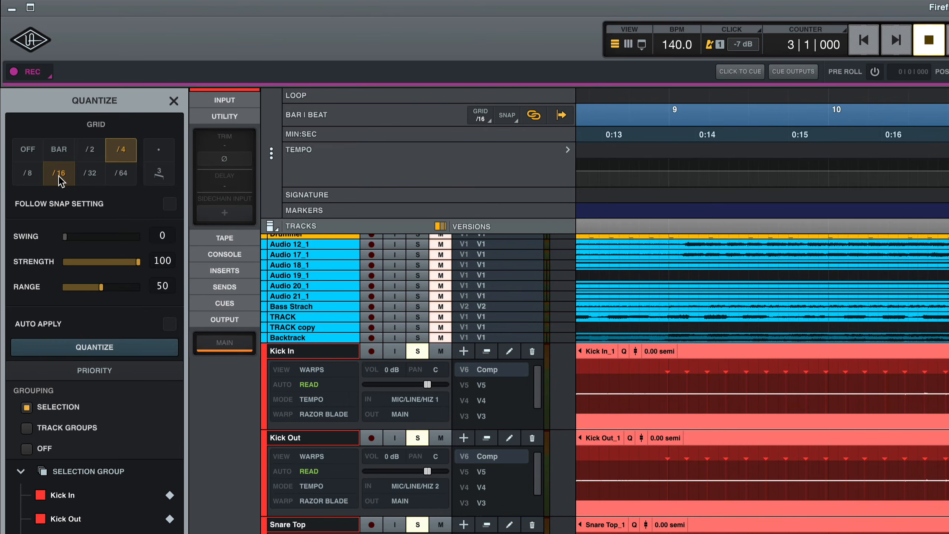
left_click(60, 175)
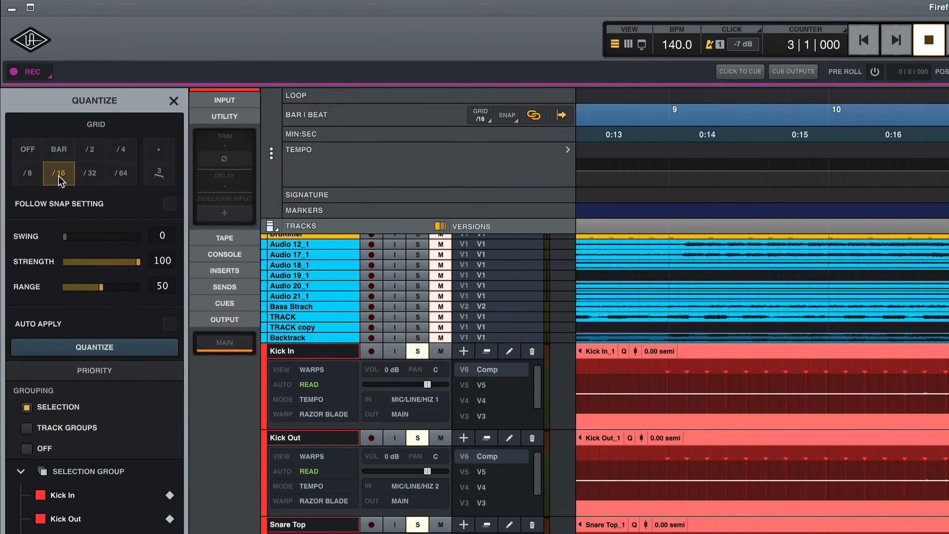
left_click(116, 347)
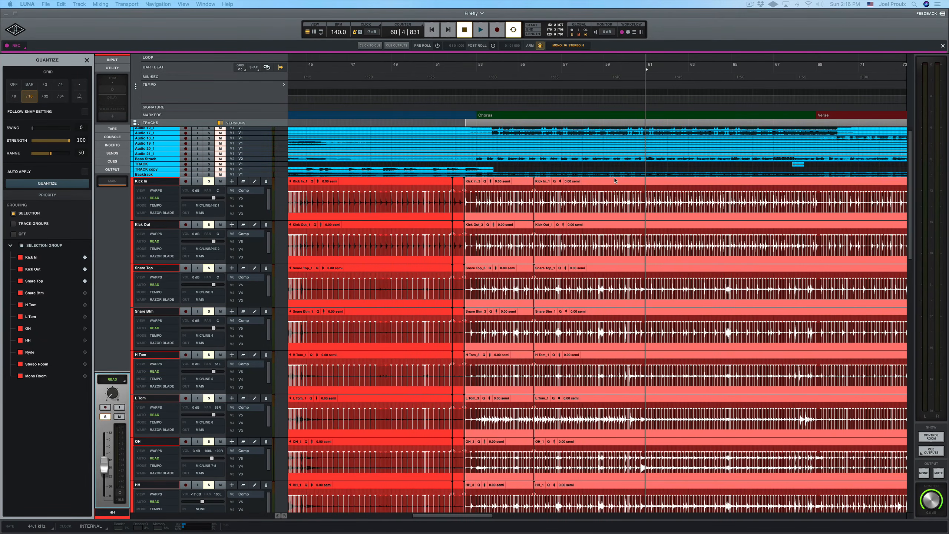
Step: Play back the quantized drums from around bar 61 to check the result
scroll(597, 67, "right", 5)
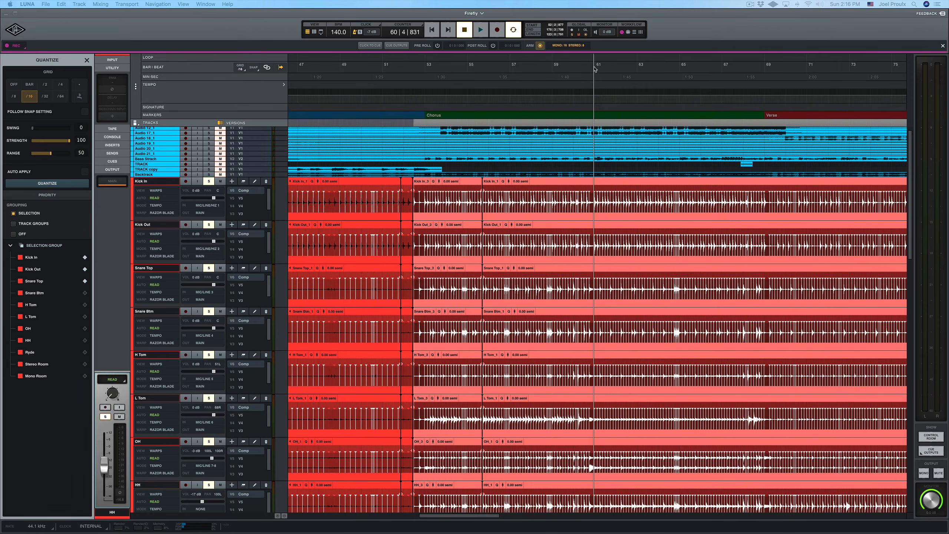
left_click(595, 69)
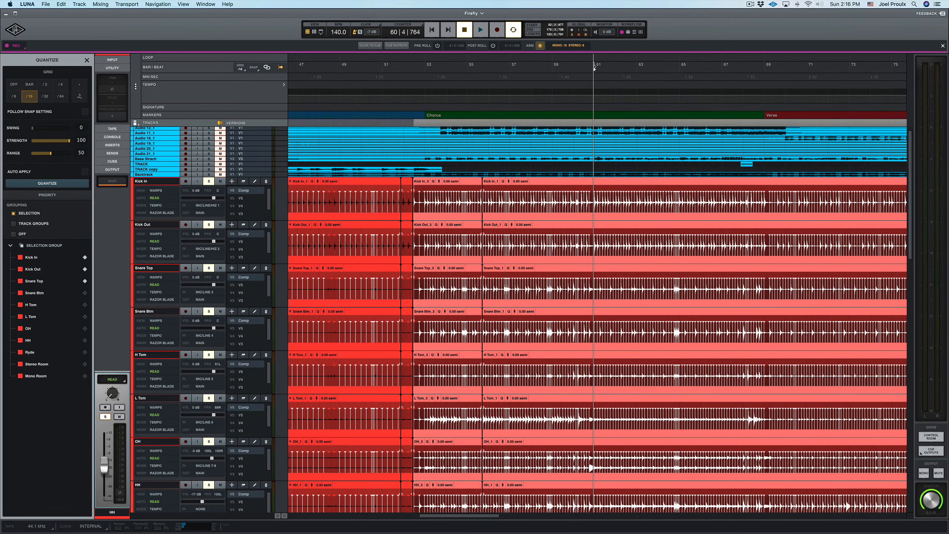
key("space")
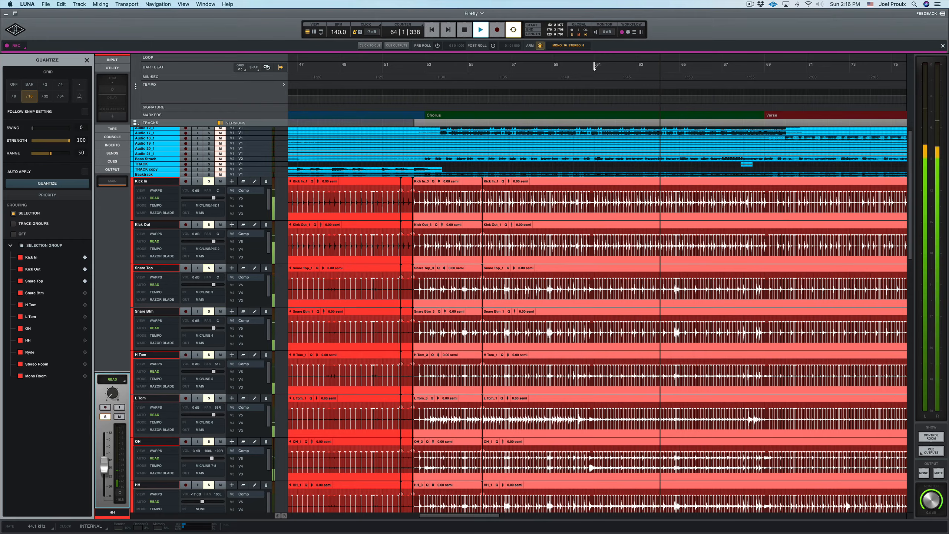
key("space")
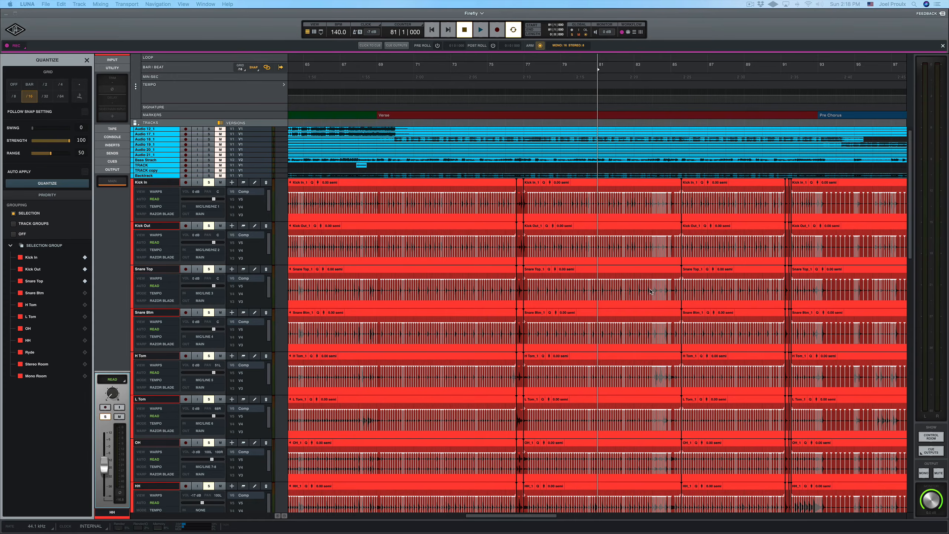
Step: Select a short range across the drum tracks just after bar 81 and delete its warp markers
key("t")
key("t")
key("t")
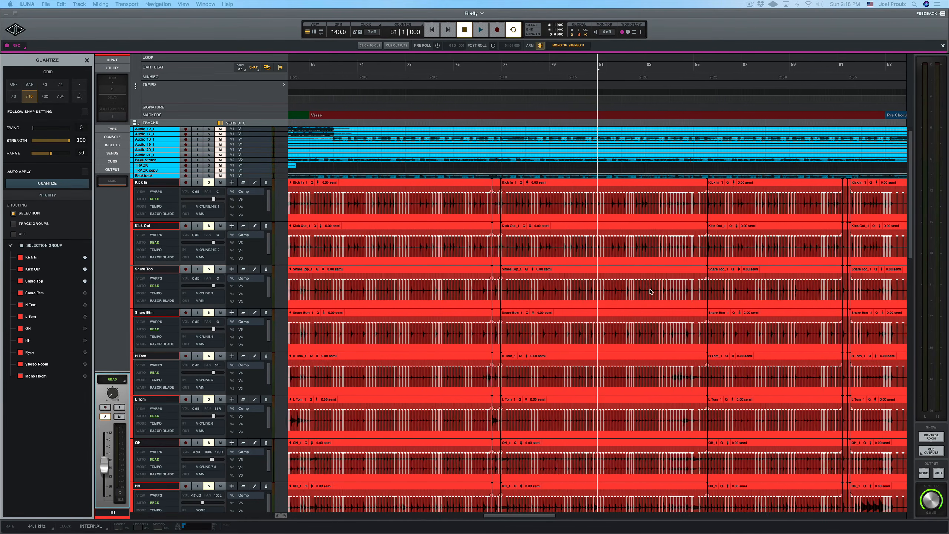
key("t")
key("t")
key("t")
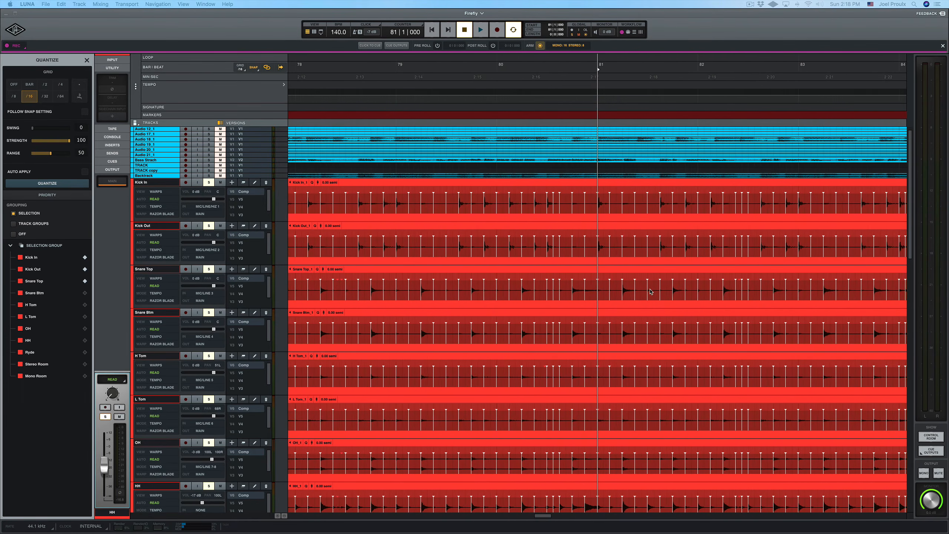
key("t")
key("t")
key("t")
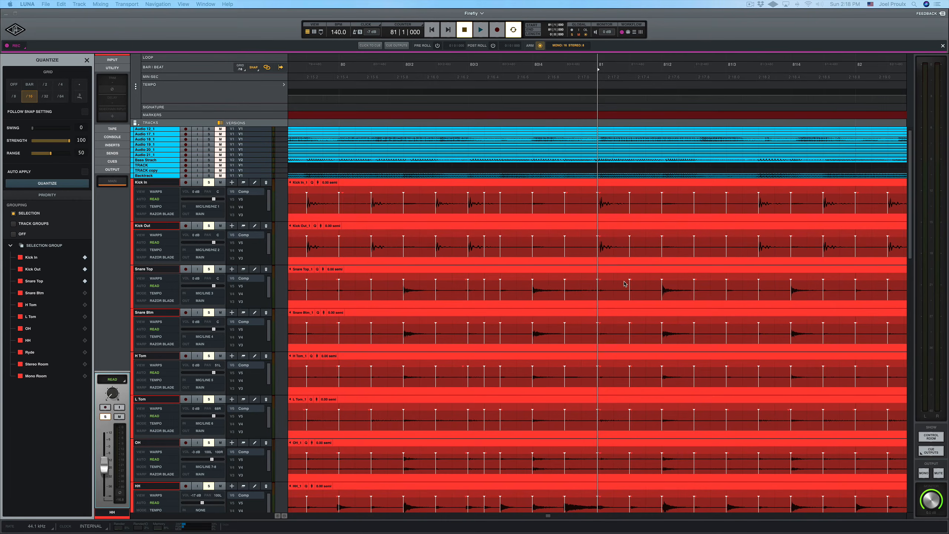
left_click_drag(621, 284, 640, 284)
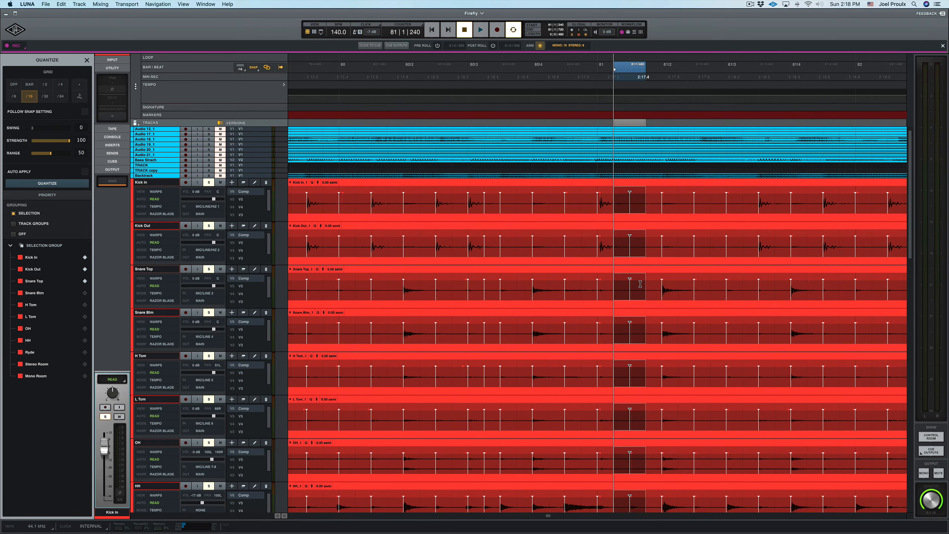
key("Delete")
Step: Turn off snap, then select a range after bar 81 on the drum tracks and delete its warp markers
left_click(252, 68)
scroll(572, 327, "right", 5)
left_click_drag(615, 328, 672, 326)
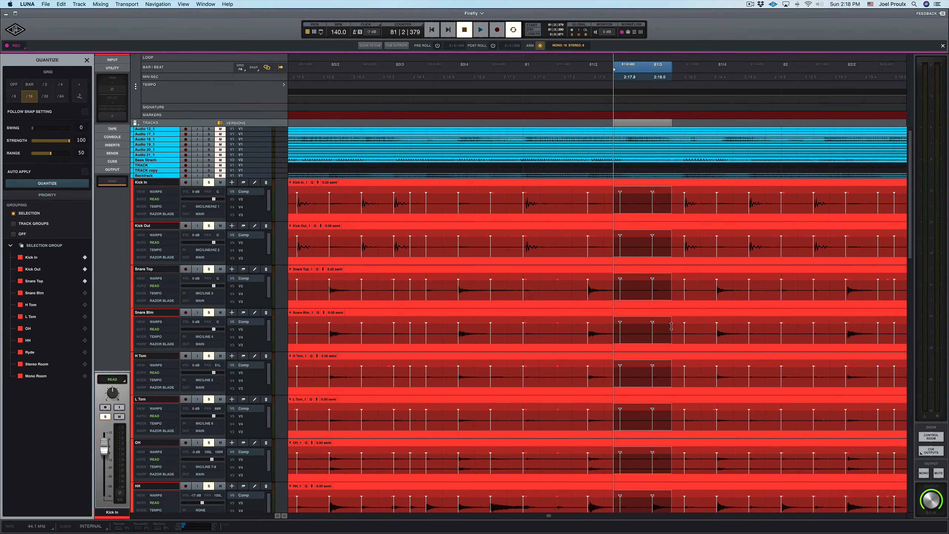
key("Delete")
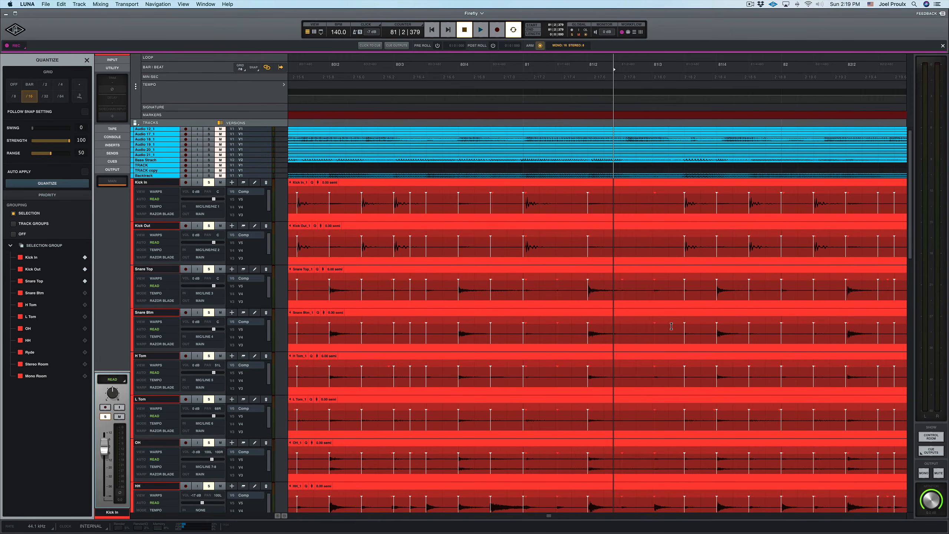
Step: Select a range around bar 82 beat 2 on the drum tracks and delete its warp markers
scroll(662, 337, "right", 5)
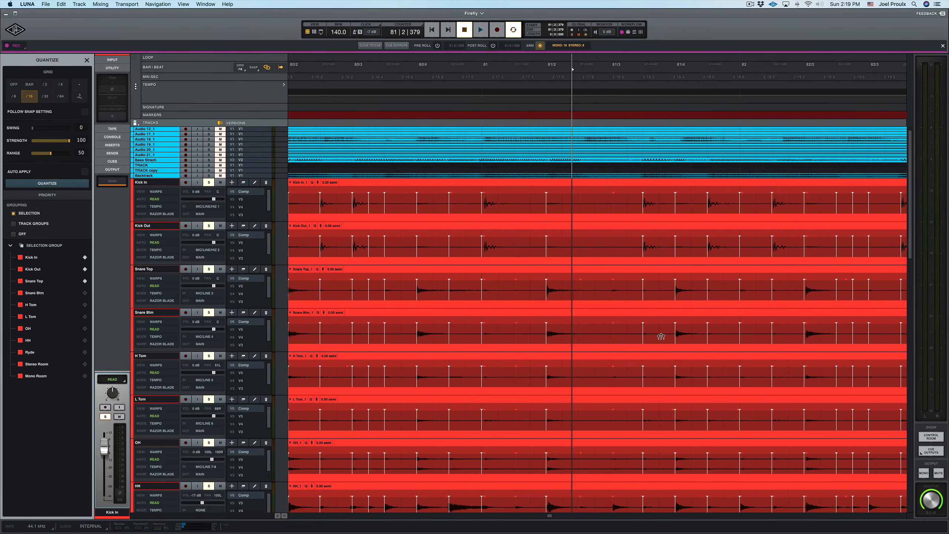
left_click(677, 328)
scroll(710, 328, "right", 3)
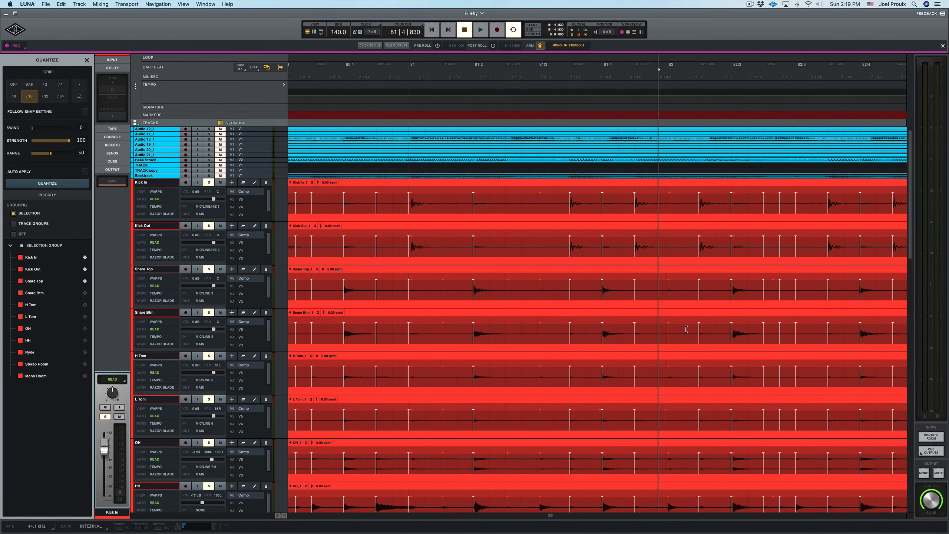
left_click(735, 327)
left_click_drag(733, 326, 774, 327)
key("Delete")
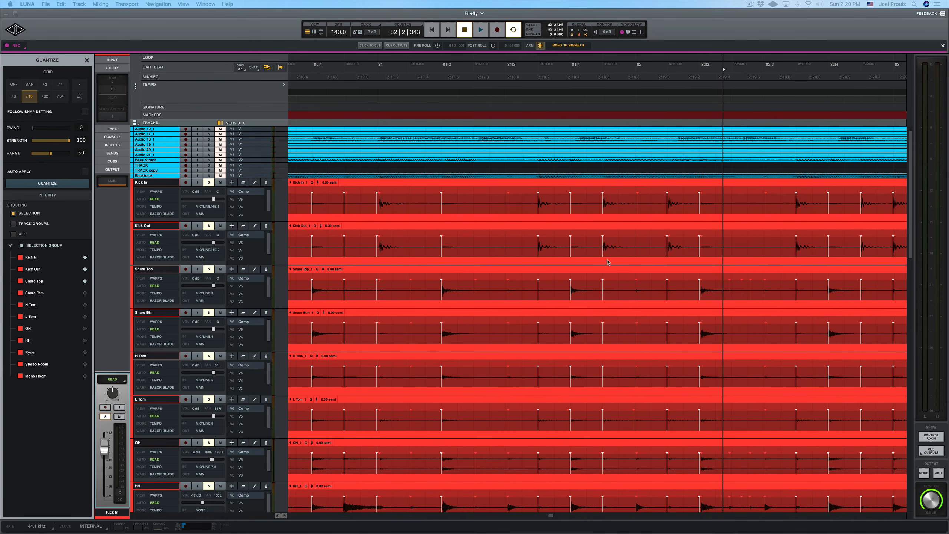
Step: Zoom out to review the drum warp markers across bars 80 to 84
key("r")
key("r")
key("r")
key("r")
key("r")
key("r")
key("r")
key("r")
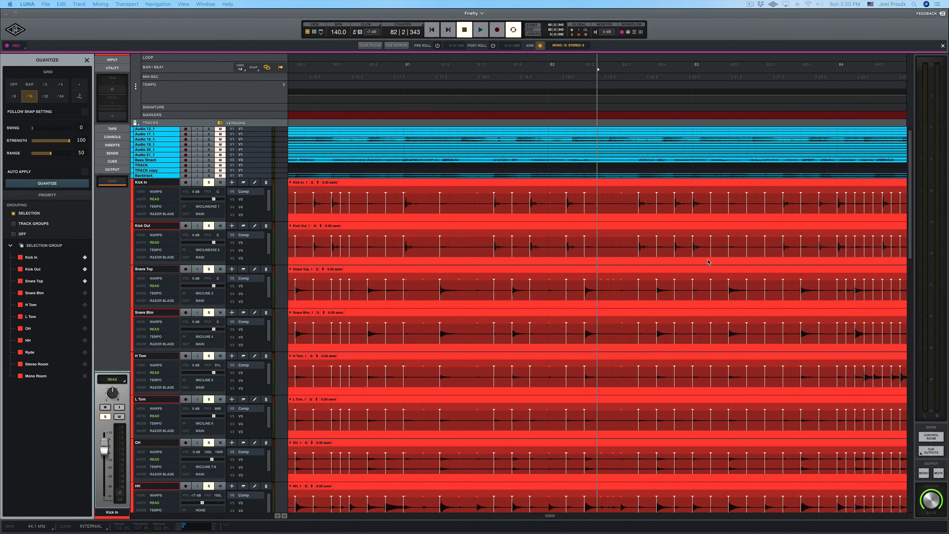
key("r")
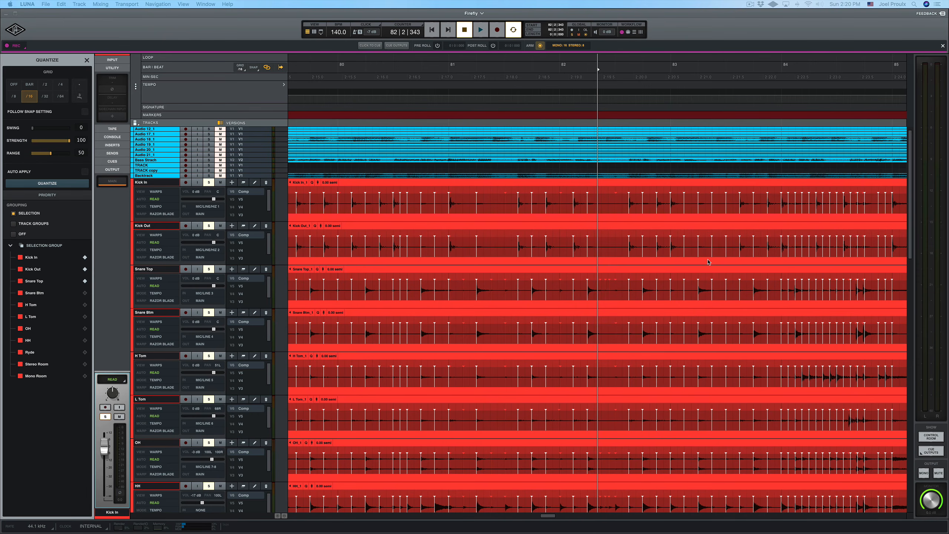